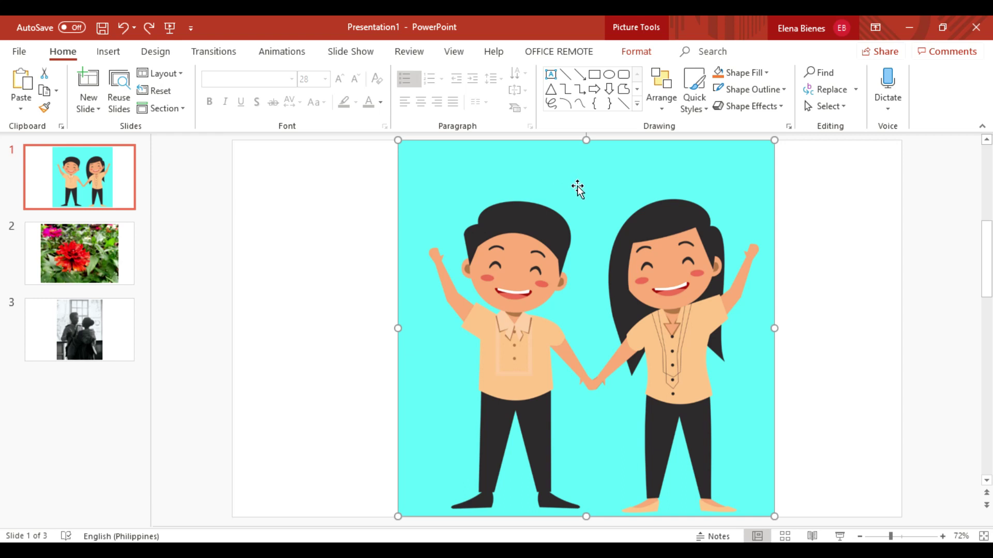
Step: Browse the flower and black-and-white couple slides, then select the cartoon couple picture on slide 1
{"action": "left_click", "coordinate": [111, 249]}
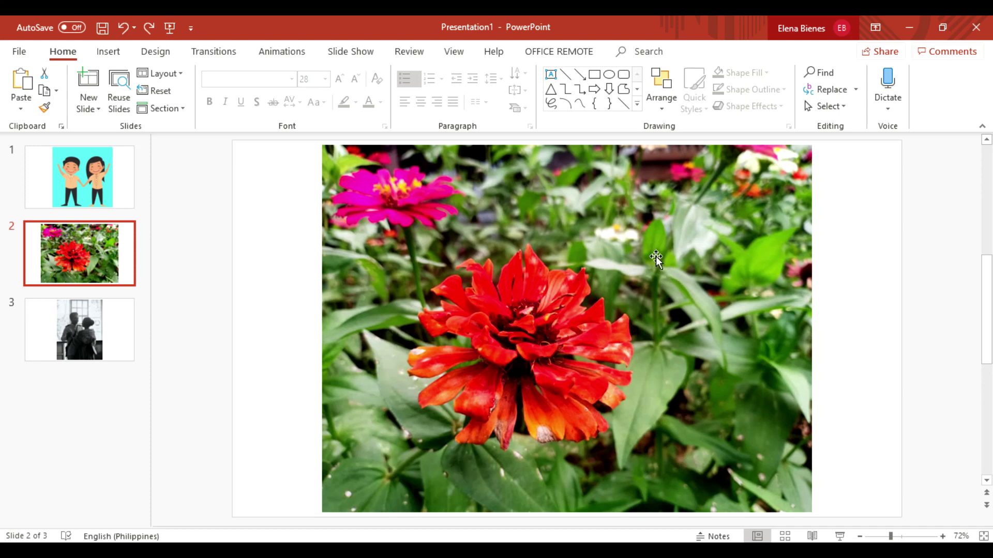
{"action": "left_click", "coordinate": [102, 320]}
{"action": "left_click", "coordinate": [608, 292]}
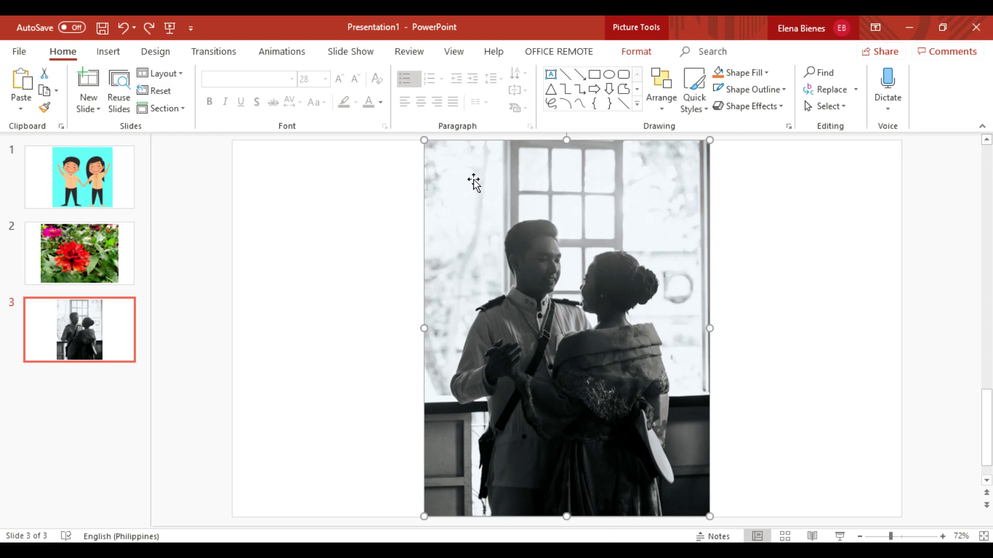
{"action": "left_click", "coordinate": [88, 199]}
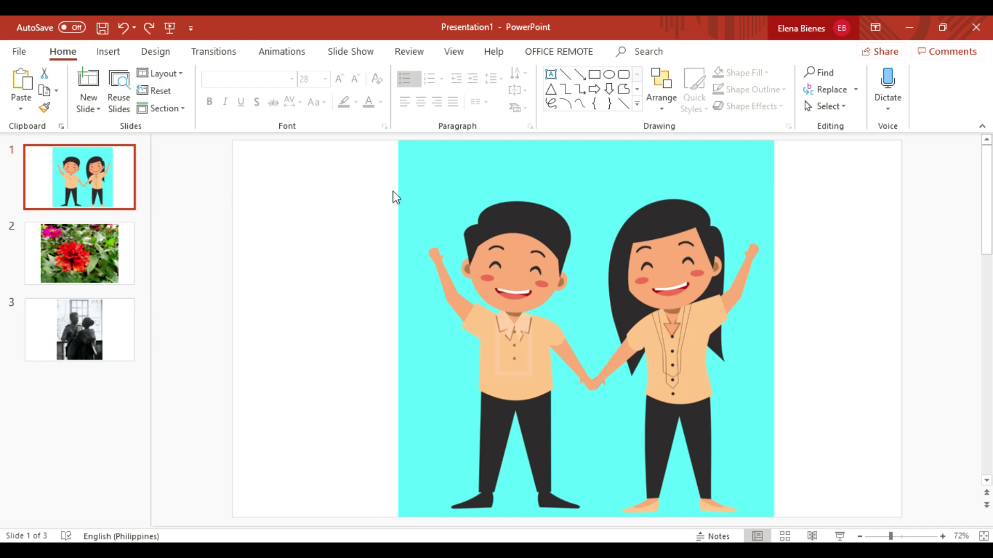
{"action": "left_click", "coordinate": [423, 195]}
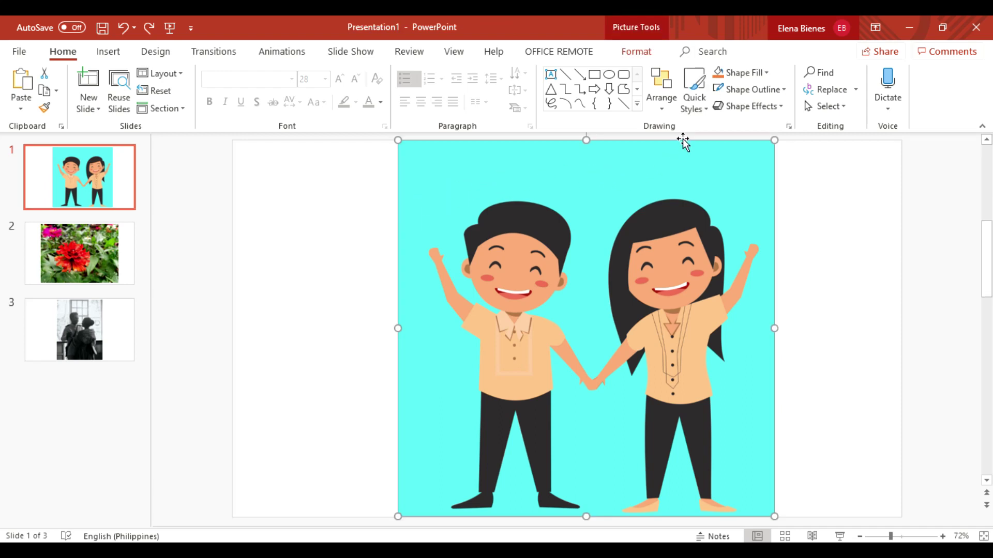
Step: Make the cartoon couple picture's cyan background transparent using Set Transparent Color
{"action": "left_click", "coordinate": [644, 26]}
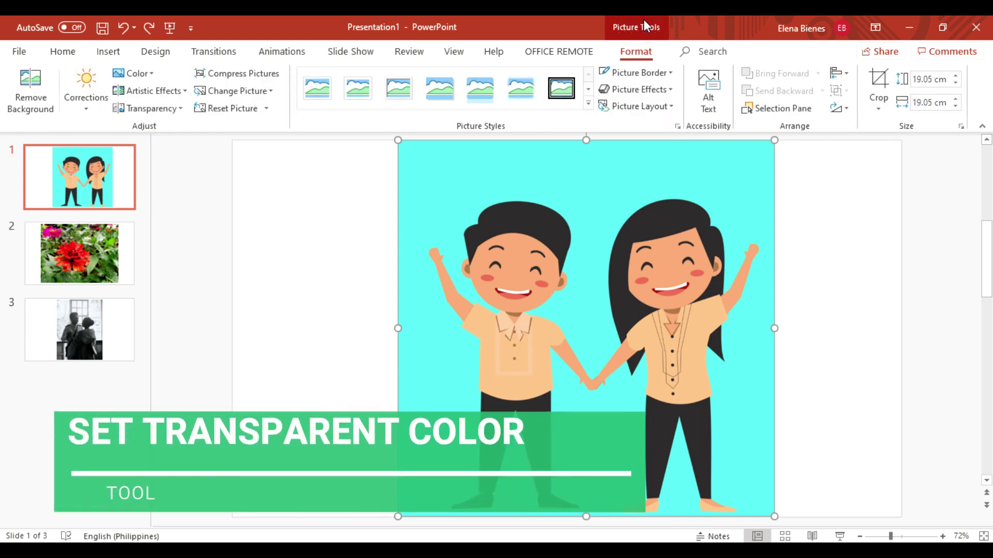
{"action": "left_click", "coordinate": [135, 74]}
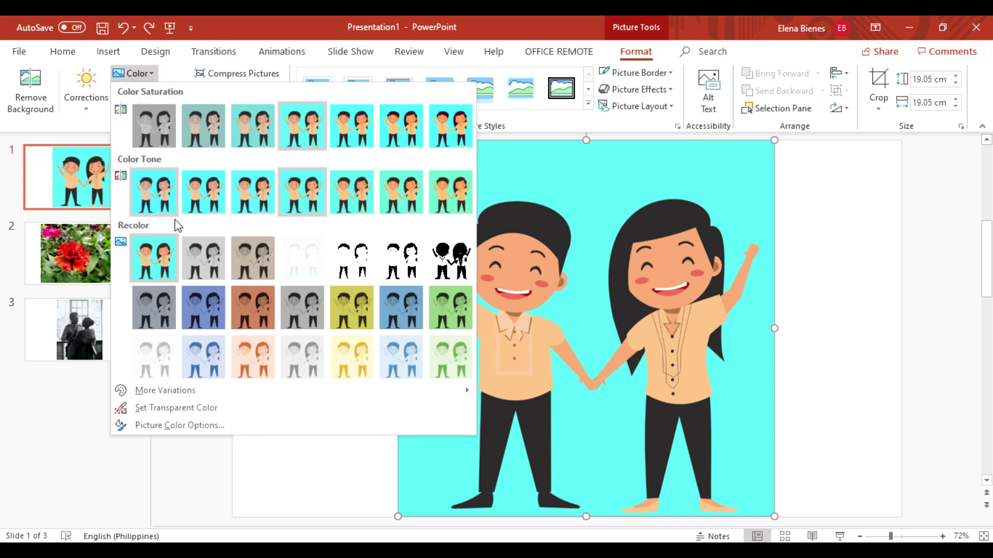
{"action": "left_click", "coordinate": [193, 408]}
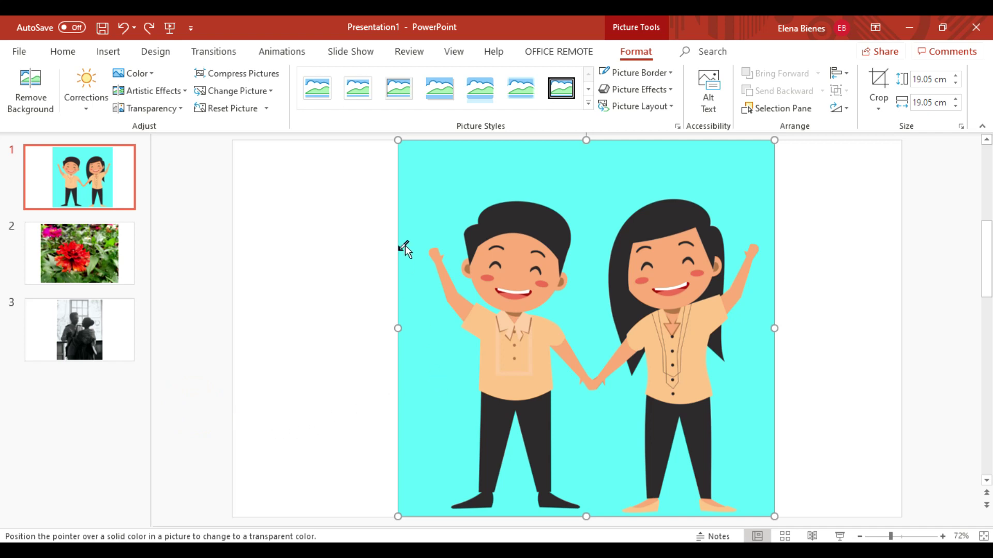
{"action": "left_click", "coordinate": [601, 200]}
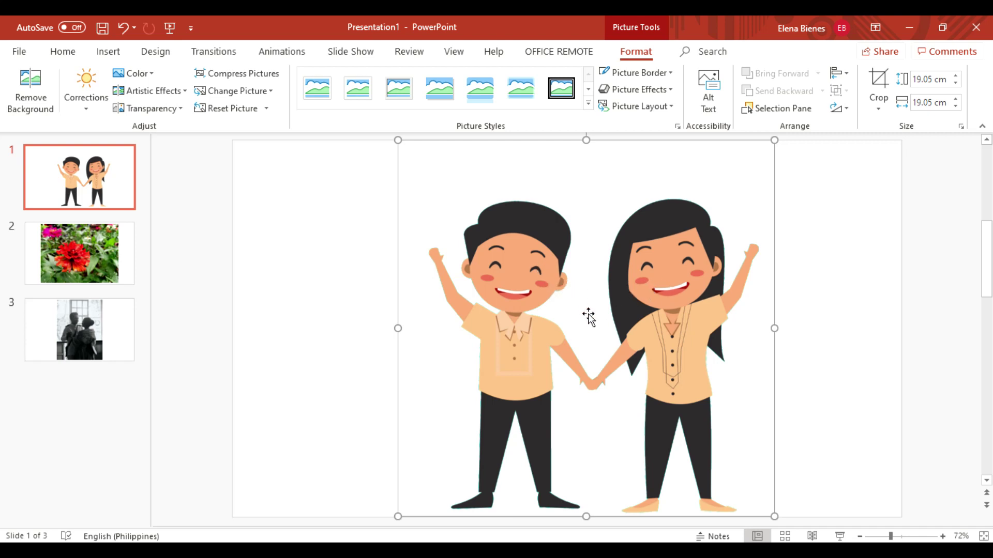
Step: On slide 2, try making the zinnia photo's light green leaves transparent, then undo it
{"action": "left_click", "coordinate": [88, 252]}
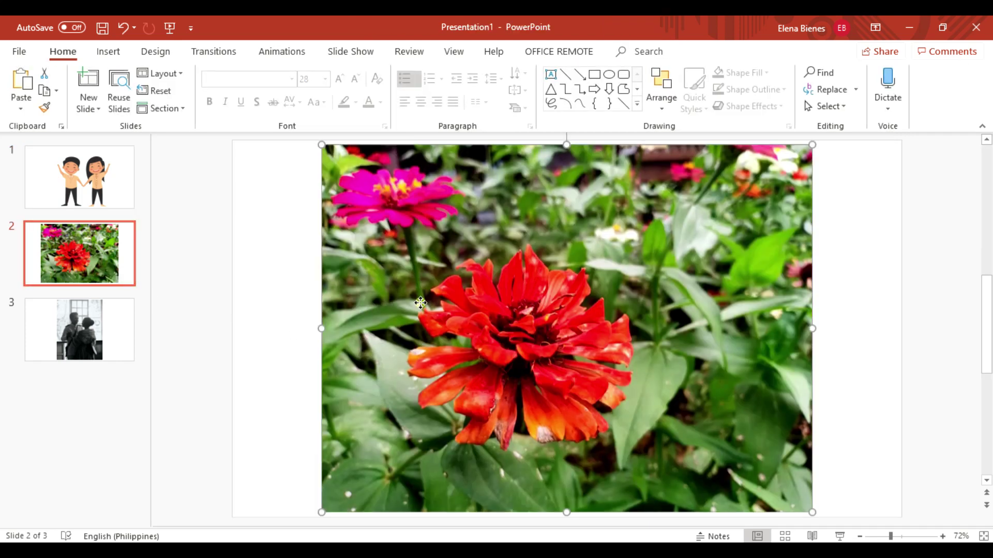
{"action": "double_click", "coordinate": [420, 303]}
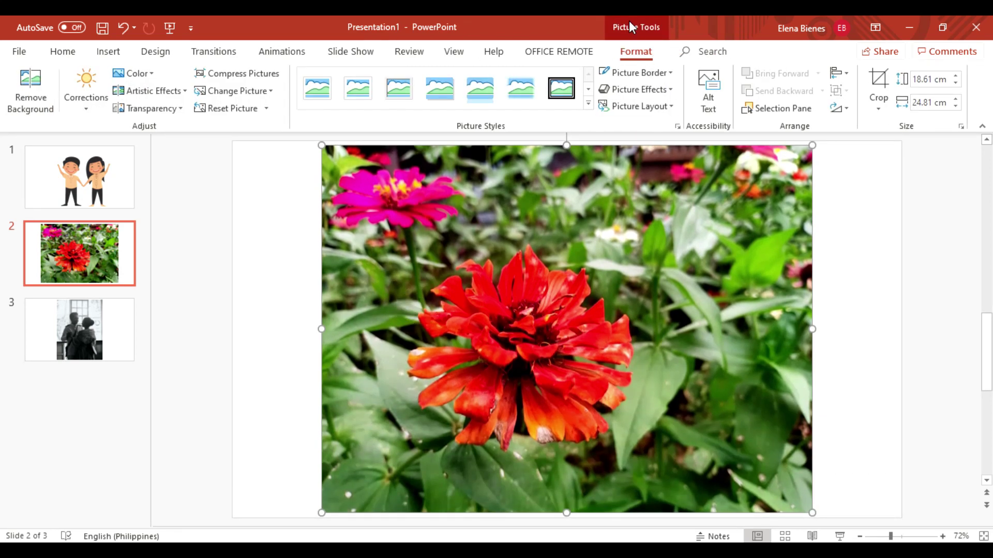
{"action": "left_click", "coordinate": [143, 74]}
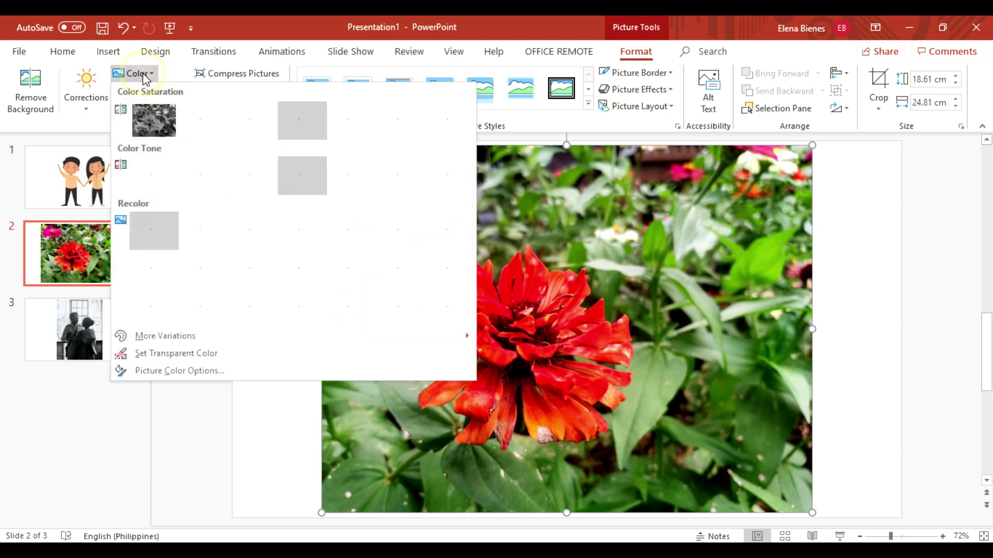
{"action": "left_click", "coordinate": [177, 354]}
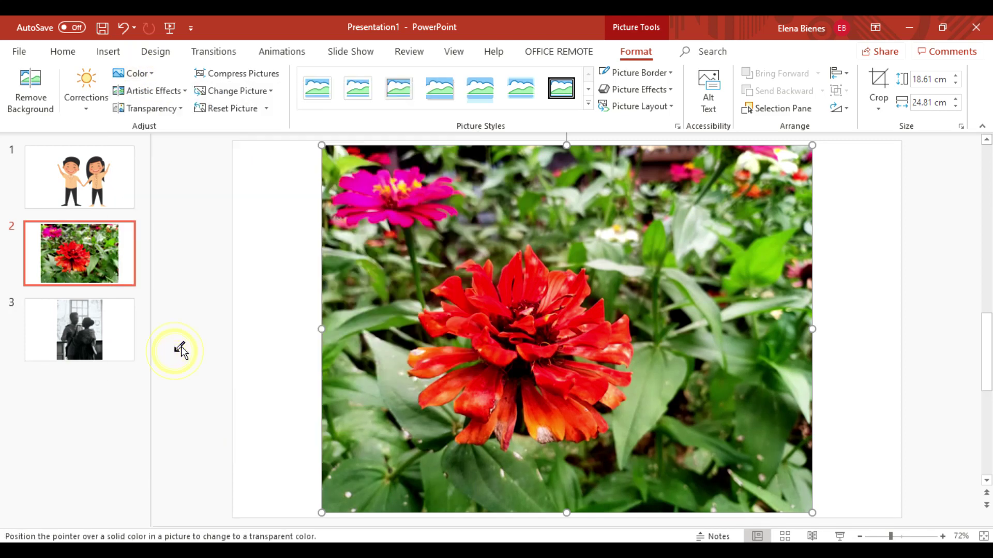
{"action": "left_click", "coordinate": [483, 202]}
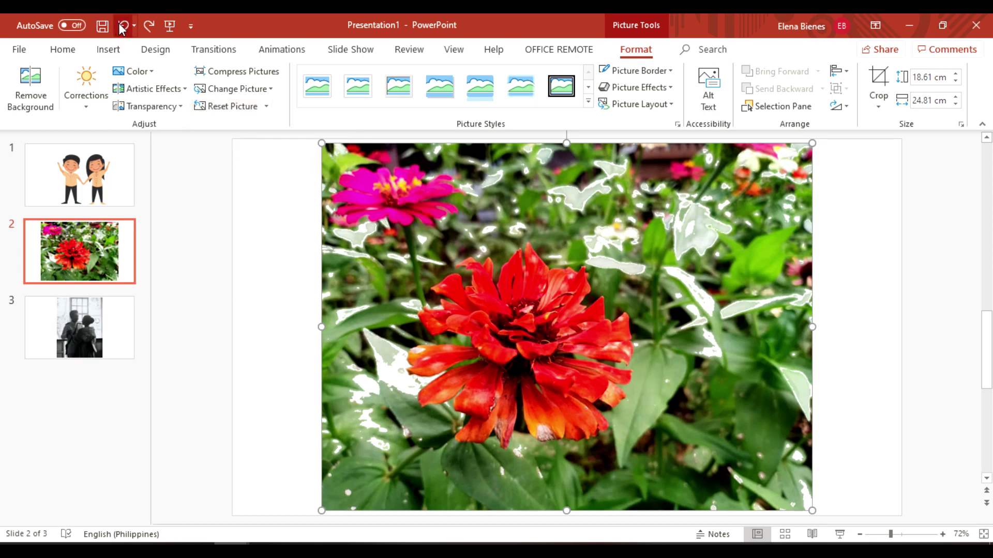
{"action": "left_click", "coordinate": [224, 107]}
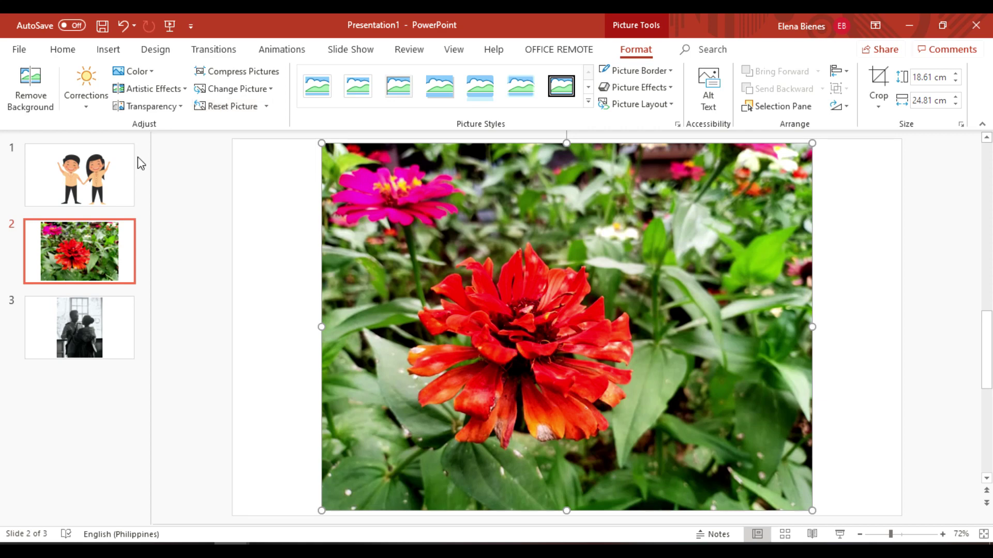
Step: Return to slide 2 and select the zinnia photo with its Format options showing
{"action": "left_click", "coordinate": [117, 170]}
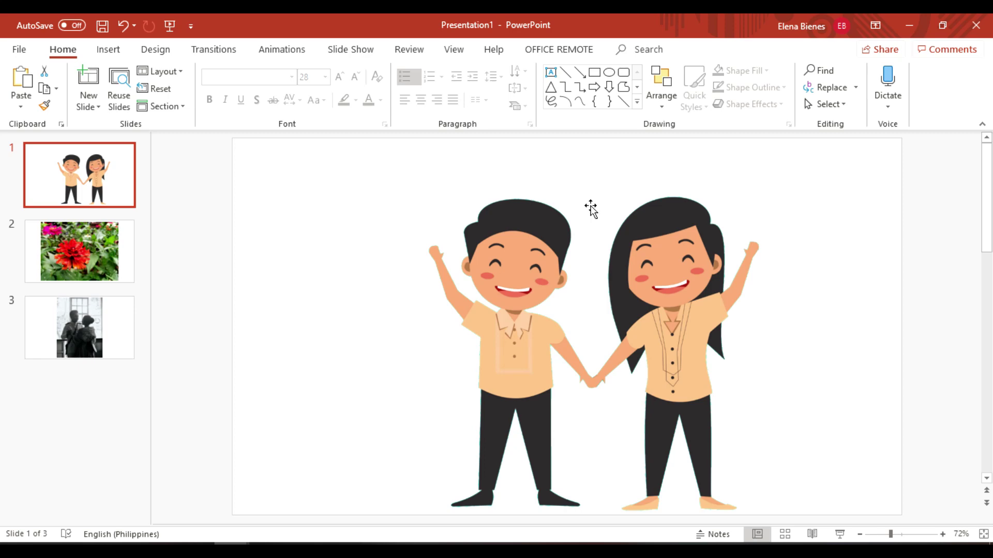
{"action": "left_click", "coordinate": [44, 238]}
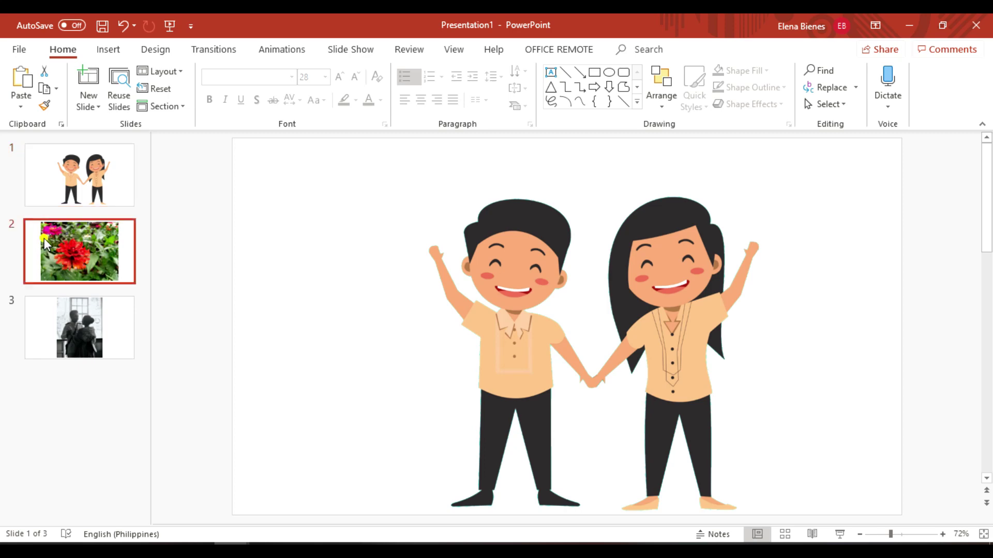
{"action": "left_click", "coordinate": [353, 178]}
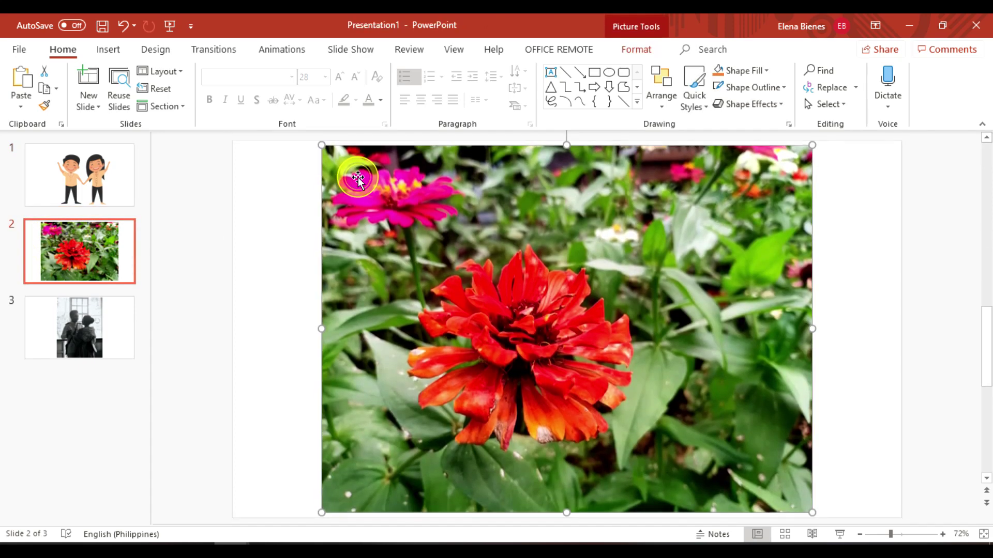
{"action": "left_click", "coordinate": [636, 24]}
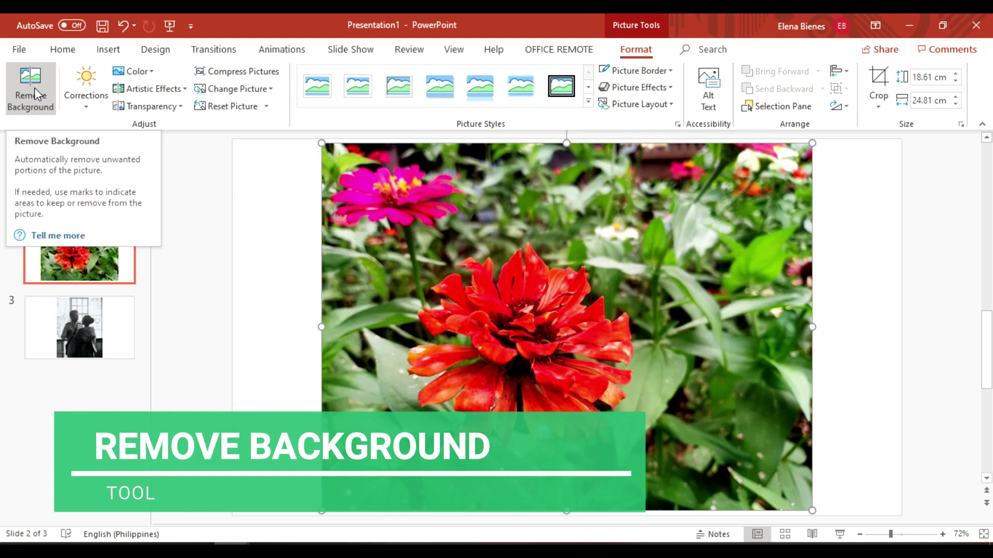
Step: Apply Remove Background to the zinnia photo and keep the changes, leaving only the red flower
{"action": "left_click", "coordinate": [35, 92]}
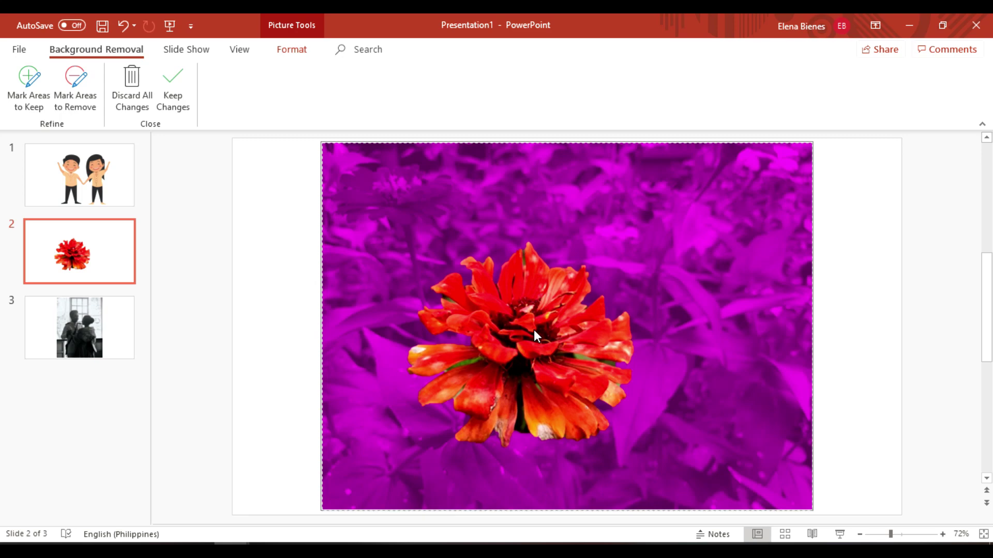
{"action": "left_click", "coordinate": [178, 101]}
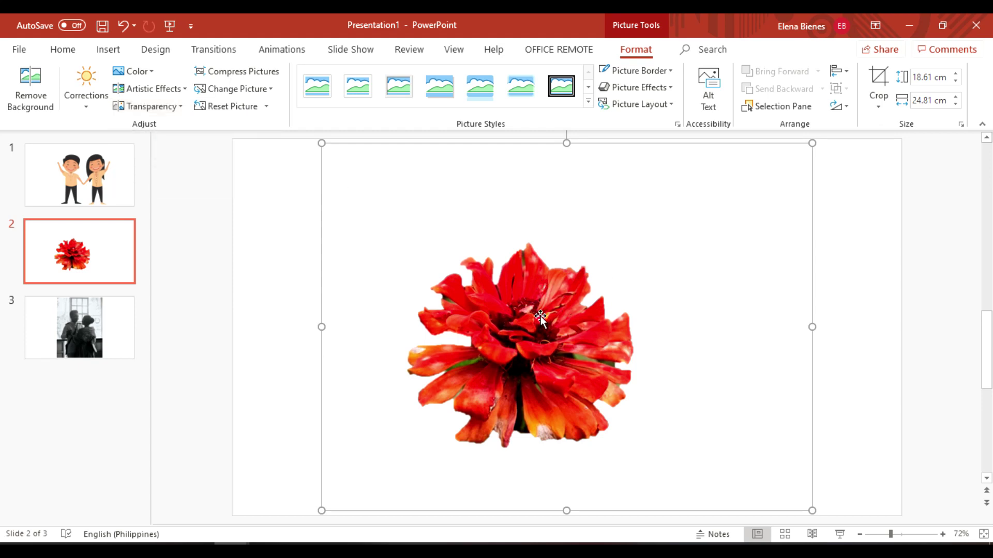
{"action": "scroll", "coordinate": [290, 424], "scroll_direction": "down", "scroll_amount": 1}
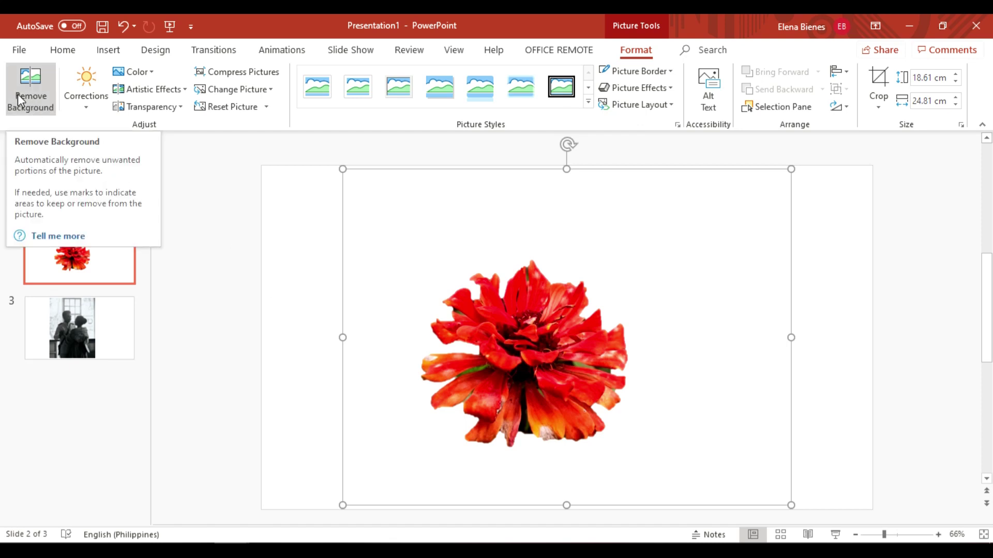
Step: Select the black-and-white couple photo on slide 3 and enter Background Removal mode
{"action": "left_click", "coordinate": [83, 333]}
{"action": "left_click", "coordinate": [419, 289]}
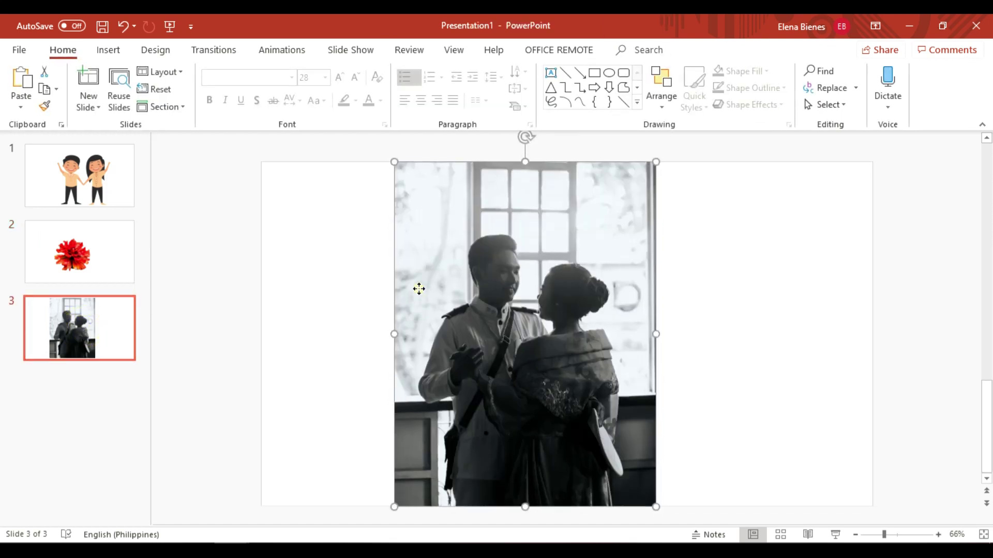
{"action": "double_click", "coordinate": [419, 289]}
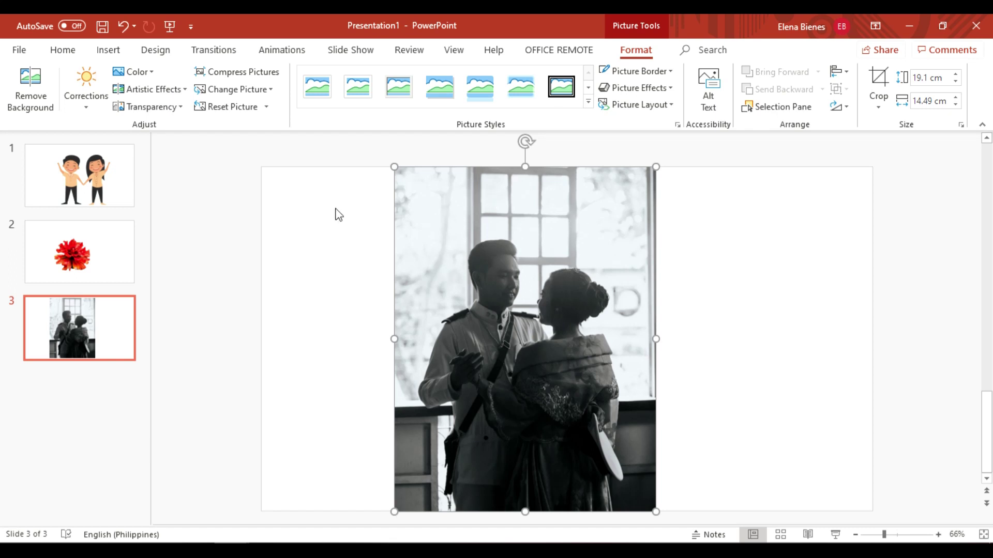
{"action": "left_click", "coordinate": [21, 109]}
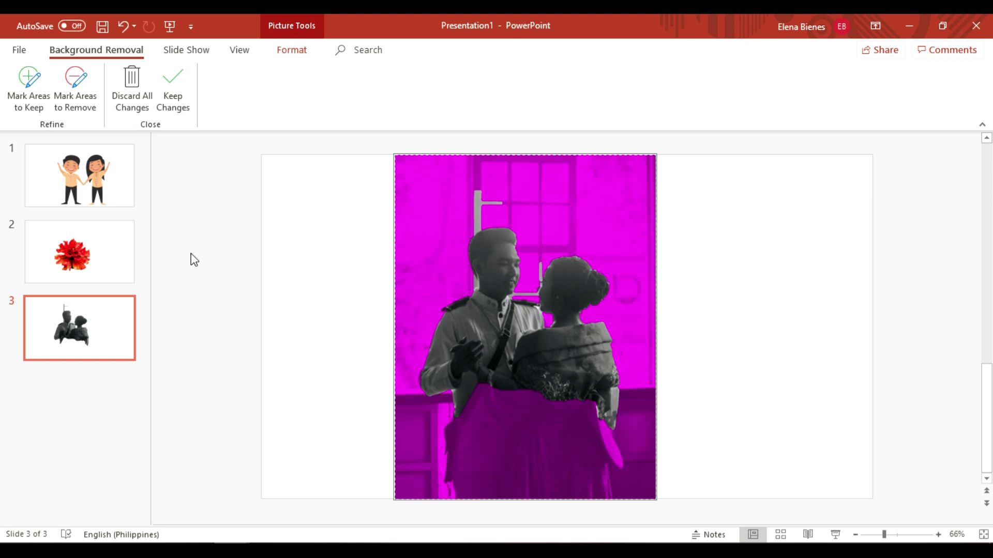
Step: Mark the couple's lower bodies, the man's legs and the dress's right edge as areas to keep
{"action": "left_click", "coordinate": [47, 99]}
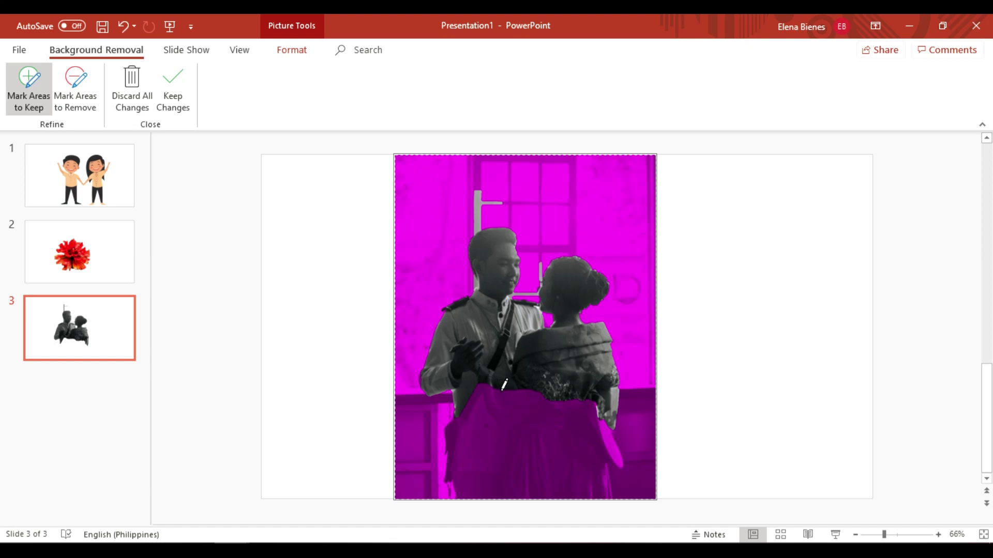
{"action": "mouse_move", "coordinate": [502, 390]}
{"action": "left_mouse_down"}
{"action": "mouse_move", "coordinate": [462, 411]}
{"action": "mouse_move", "coordinate": [448, 450]}
{"action": "left_mouse_up"}
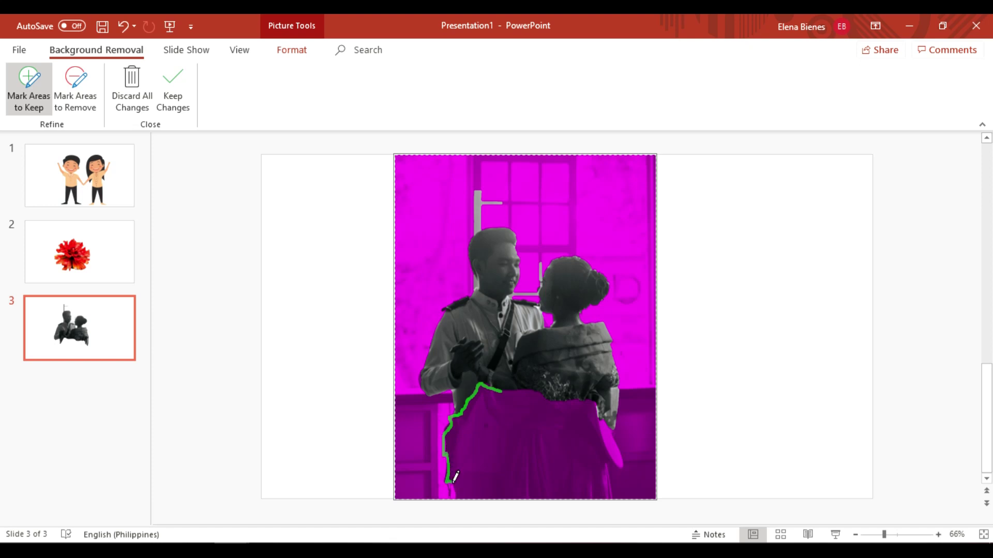
{"action": "left_click_drag", "start_coordinate": [449, 447], "coordinate": [458, 489]}
{"action": "left_click_drag", "start_coordinate": [457, 491], "coordinate": [457, 492]}
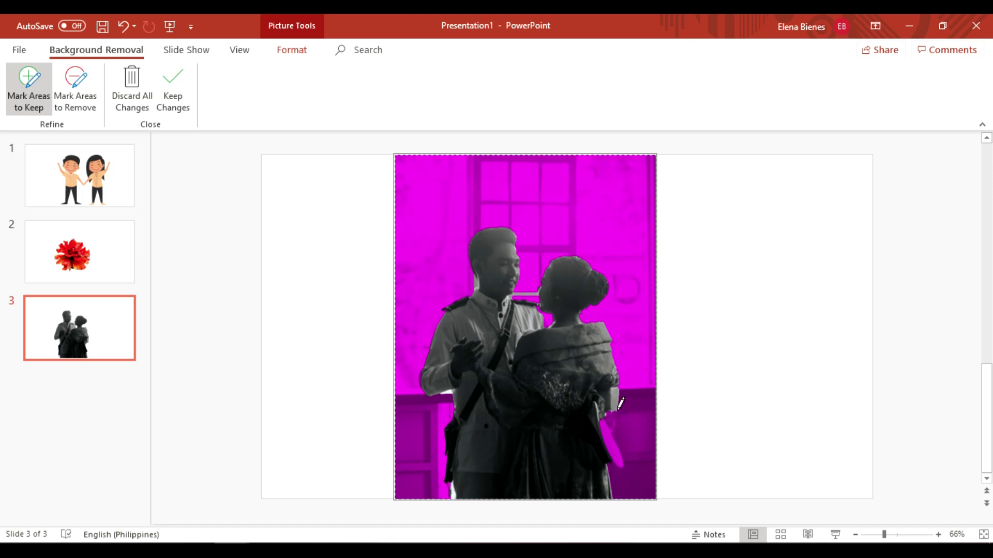
{"action": "mouse_move", "coordinate": [617, 411]}
{"action": "left_mouse_down"}
{"action": "mouse_move", "coordinate": [621, 458]}
{"action": "mouse_move", "coordinate": [615, 411]}
{"action": "left_mouse_up"}
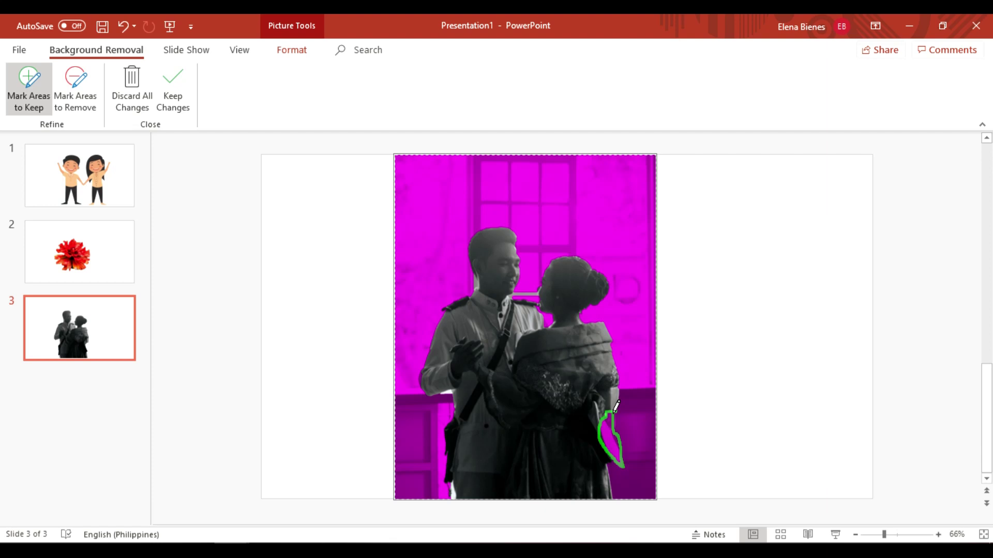
{"action": "left_click_drag", "start_coordinate": [616, 406], "coordinate": [616, 407]}
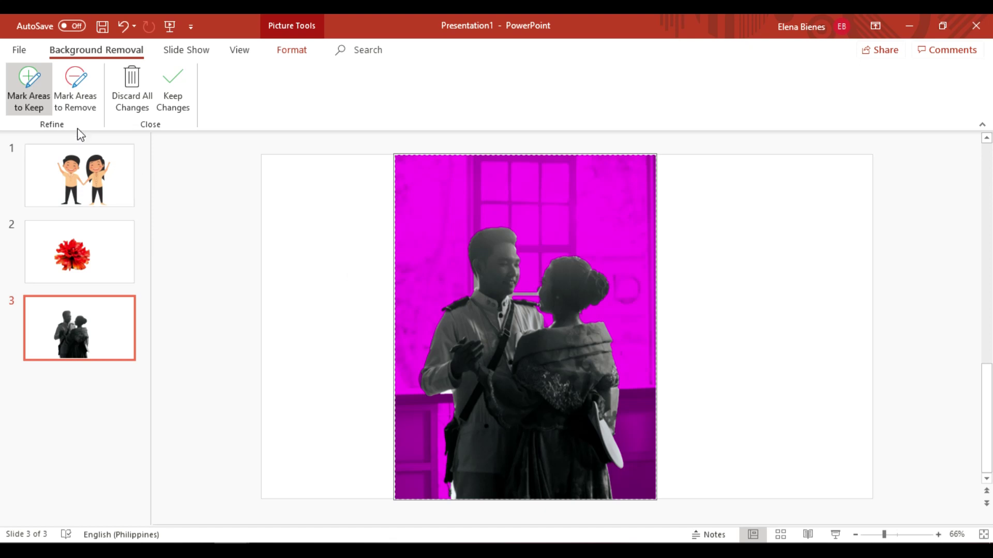
{"action": "left_click", "coordinate": [67, 98]}
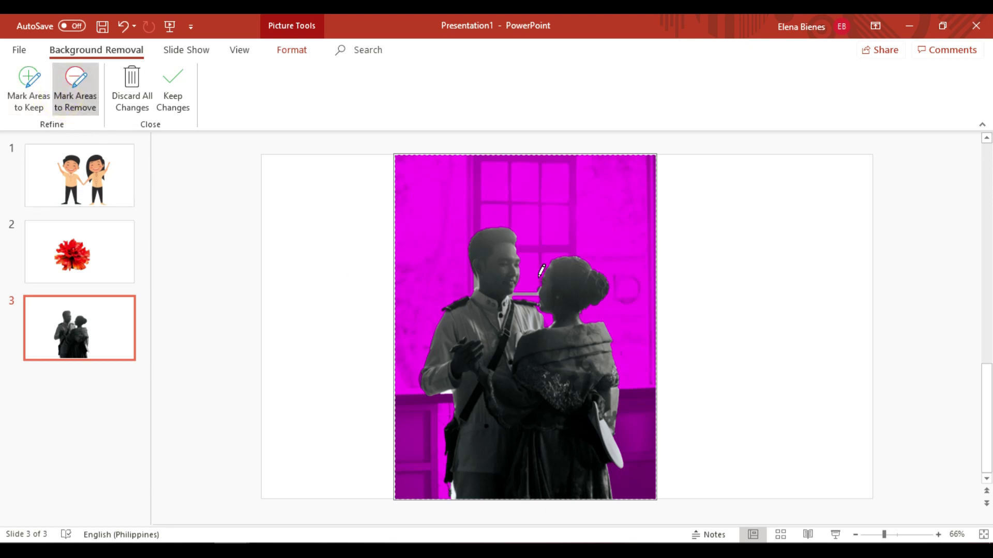
Step: Mark background between the faces, by the cheek, near the arm and bottom edge for removal, then keep changes
{"action": "left_click_drag", "start_coordinate": [537, 293], "coordinate": [515, 293]}
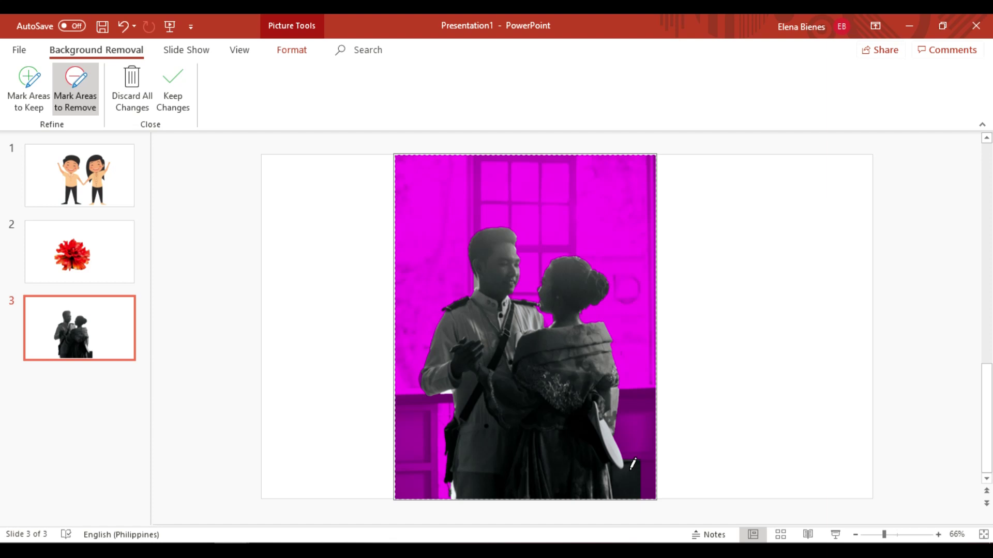
{"action": "left_click", "coordinate": [475, 282]}
{"action": "left_click_drag", "start_coordinate": [476, 285], "coordinate": [475, 278]}
{"action": "left_click", "coordinate": [448, 392]}
{"action": "left_click_drag", "start_coordinate": [456, 492], "coordinate": [452, 483]}
{"action": "left_click_drag", "start_coordinate": [455, 495], "coordinate": [455, 482]}
{"action": "left_click", "coordinate": [456, 499]}
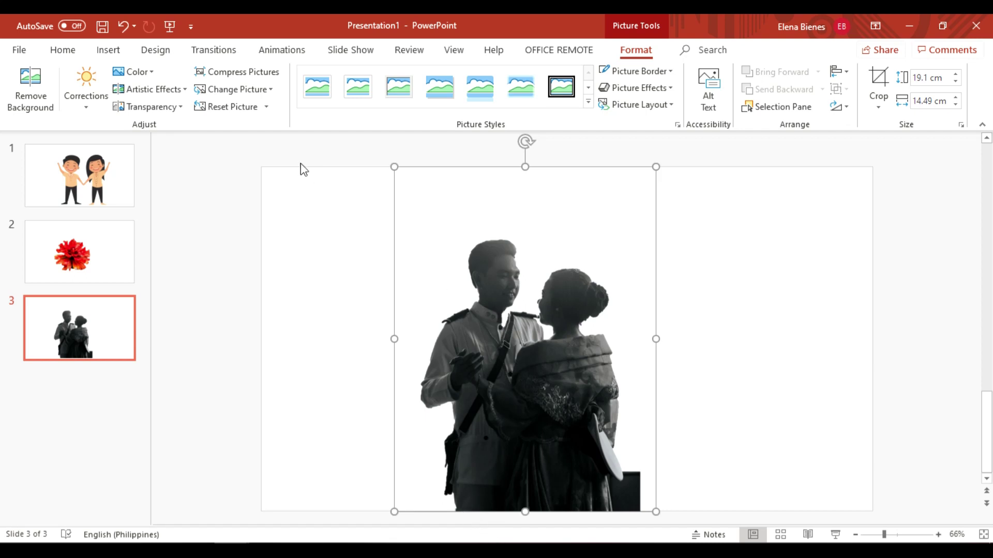
{"action": "left_click", "coordinate": [31, 92]}
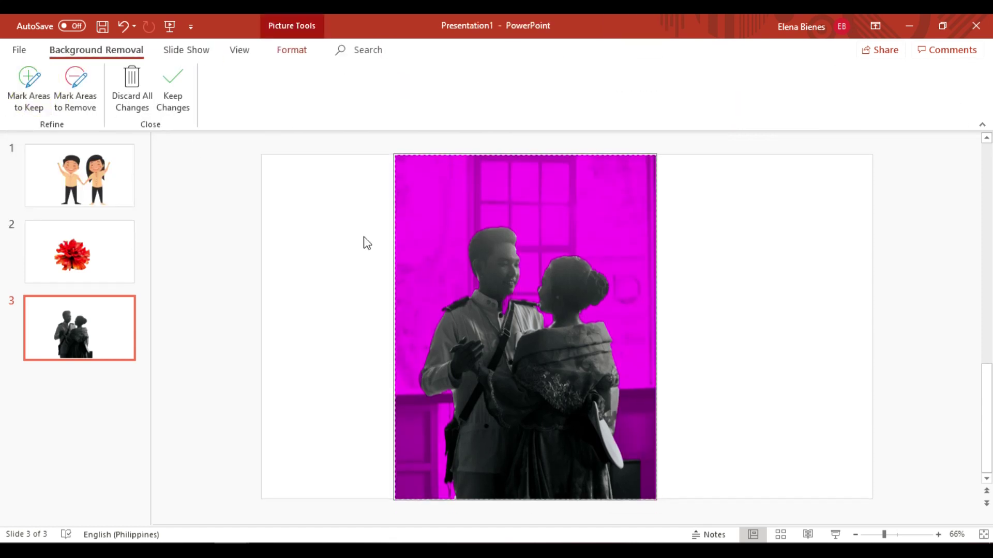
{"action": "left_click", "coordinate": [71, 101]}
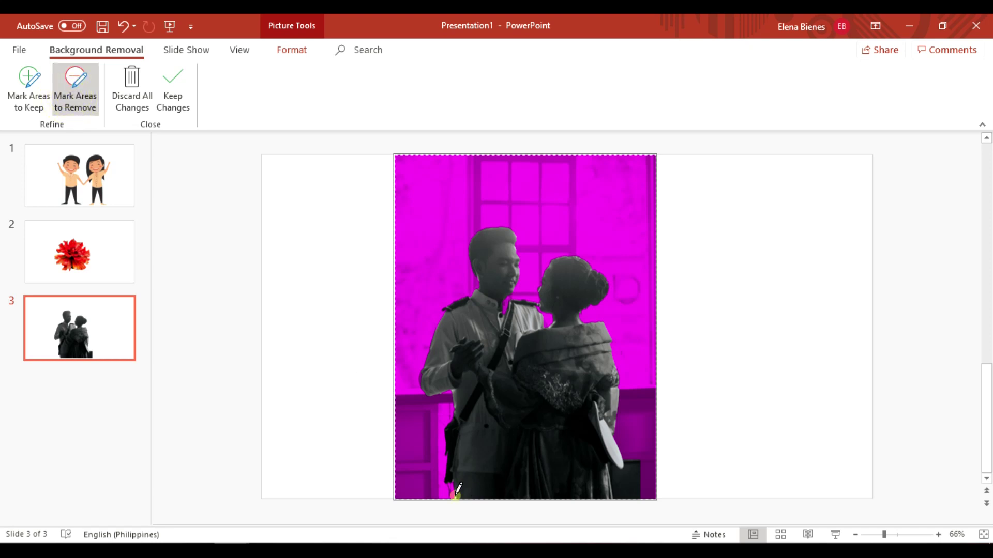
{"action": "left_click", "coordinate": [455, 495]}
{"action": "left_click", "coordinate": [29, 92]}
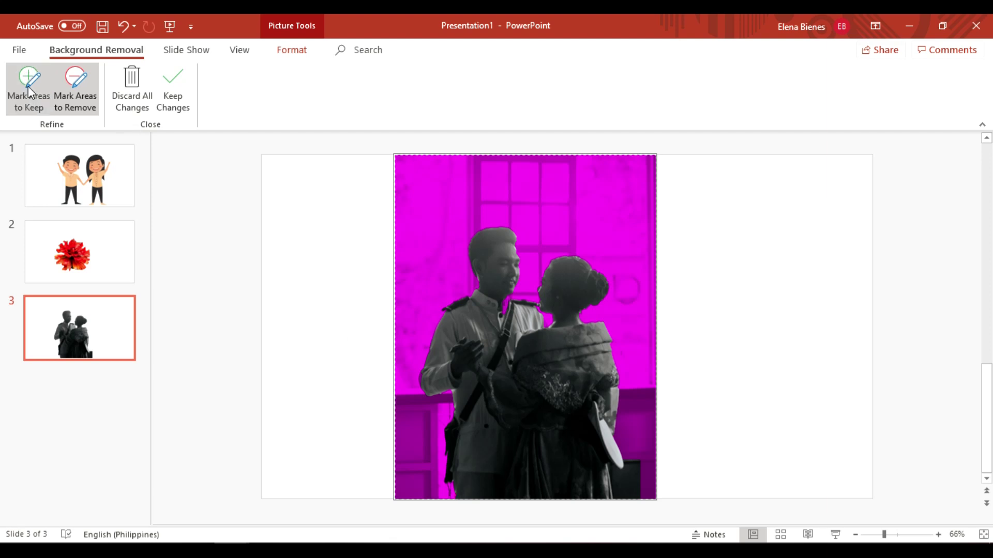
{"action": "left_click", "coordinate": [28, 92]}
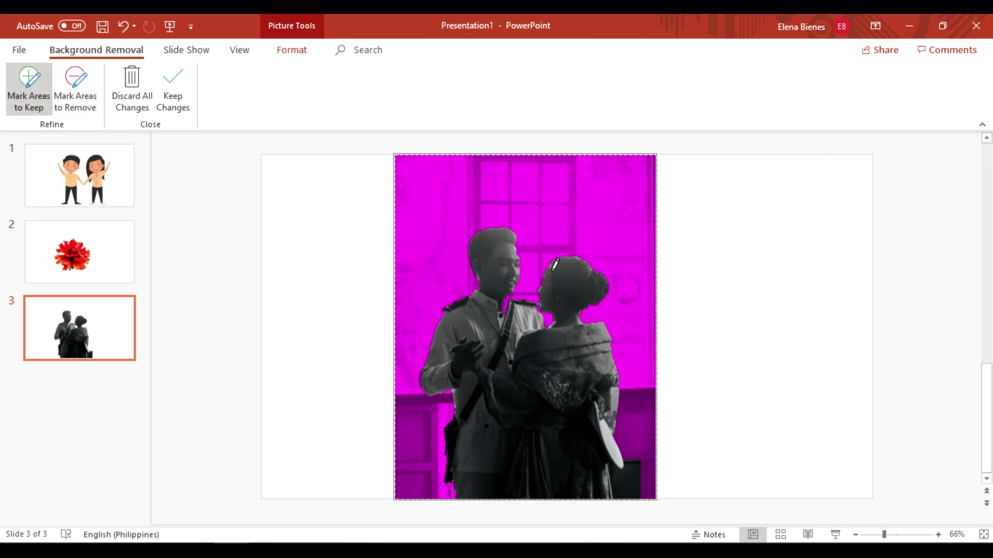
{"action": "left_click", "coordinate": [512, 288]}
{"action": "left_click", "coordinate": [508, 298]}
{"action": "left_click", "coordinate": [177, 107]}
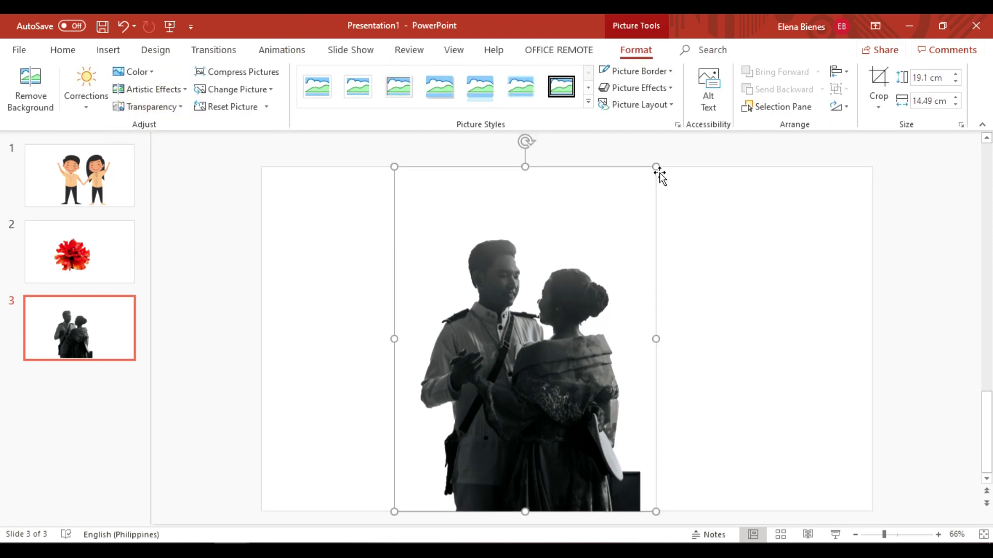
Step: Enlarge the couple cutout on slide 3 by dragging its top-right corner outward
{"action": "left_click_drag", "start_coordinate": [656, 167], "coordinate": [727, 107]}
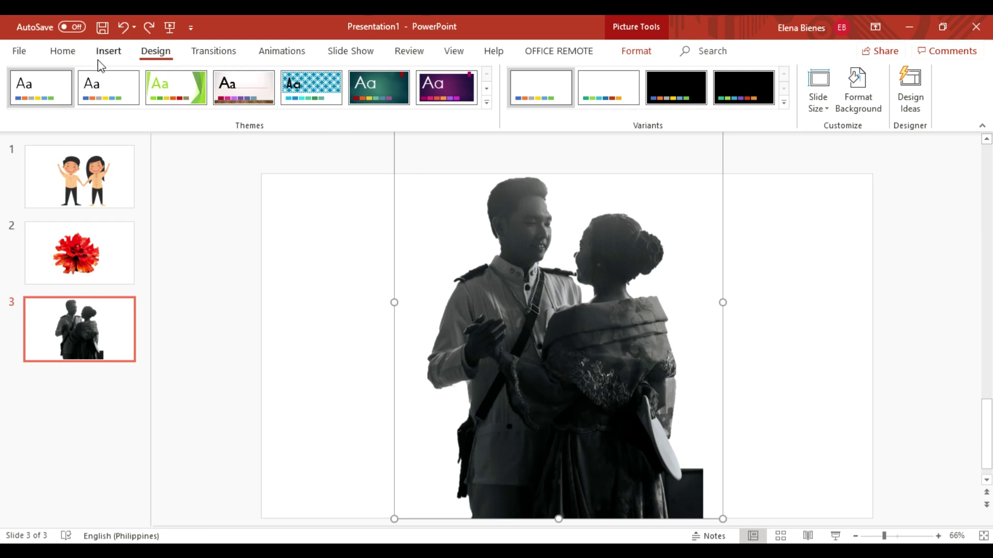
{"action": "left_click", "coordinate": [58, 51]}
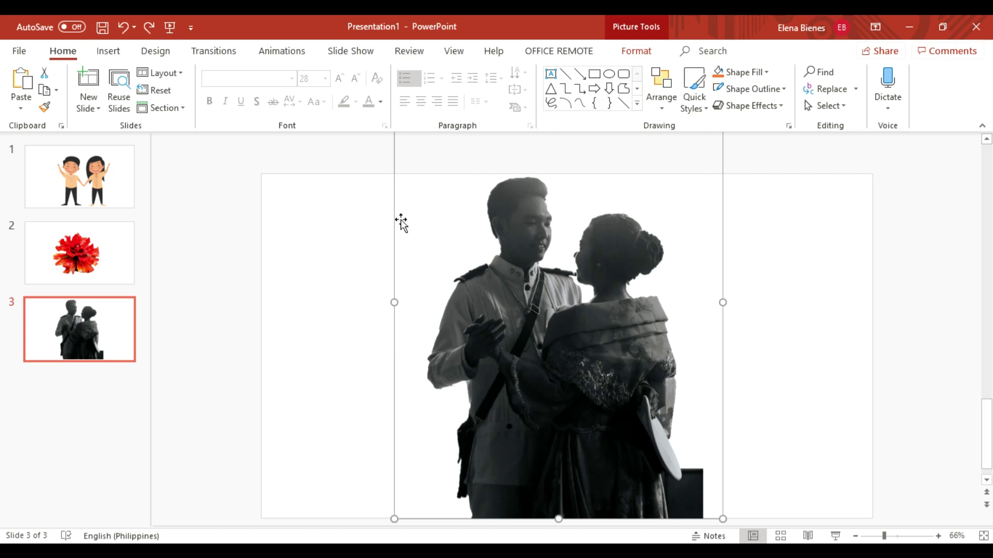
{"action": "left_click", "coordinate": [625, 33]}
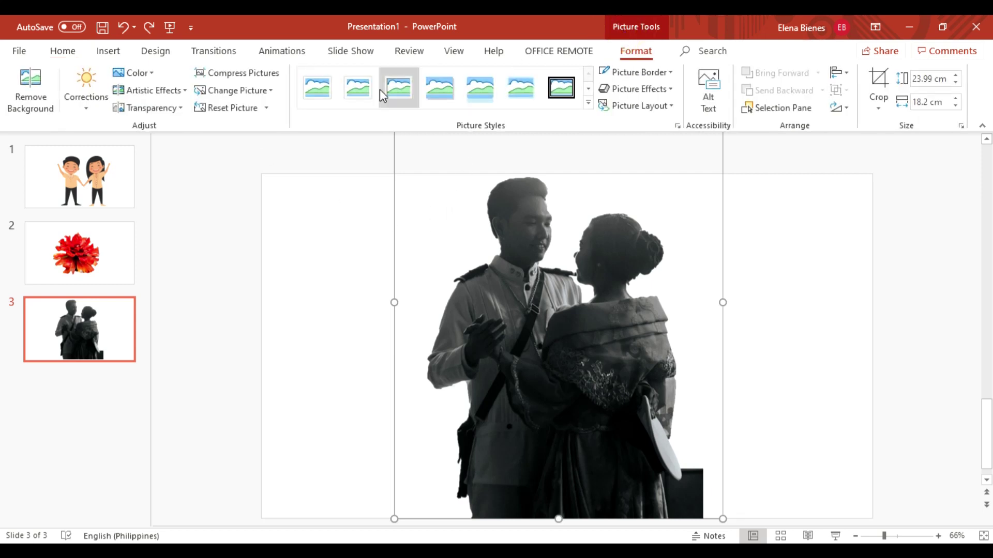
Step: Try Reset Picture, undo it to restore the cutout, and go to the zinnia slide 2
{"action": "left_click", "coordinate": [230, 109]}
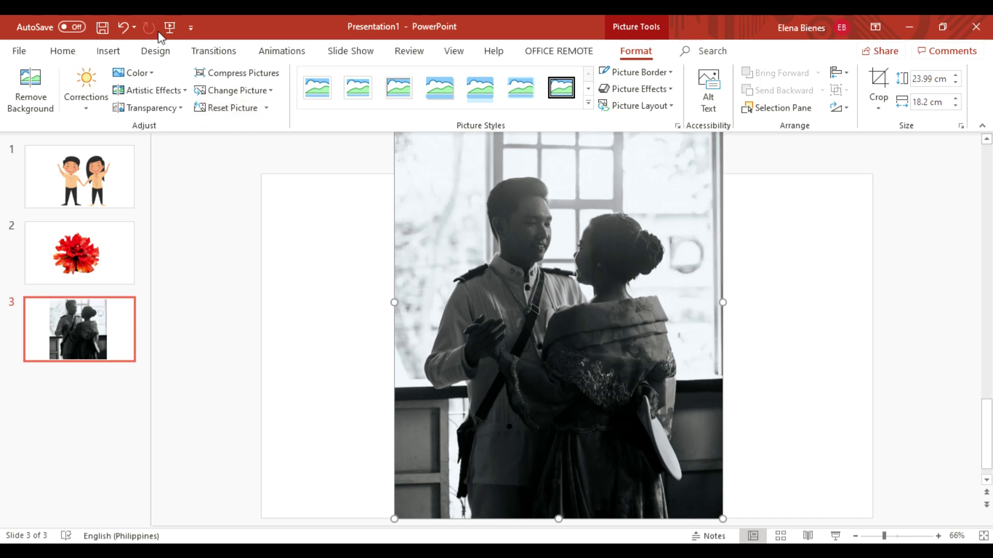
{"action": "left_click", "coordinate": [123, 28]}
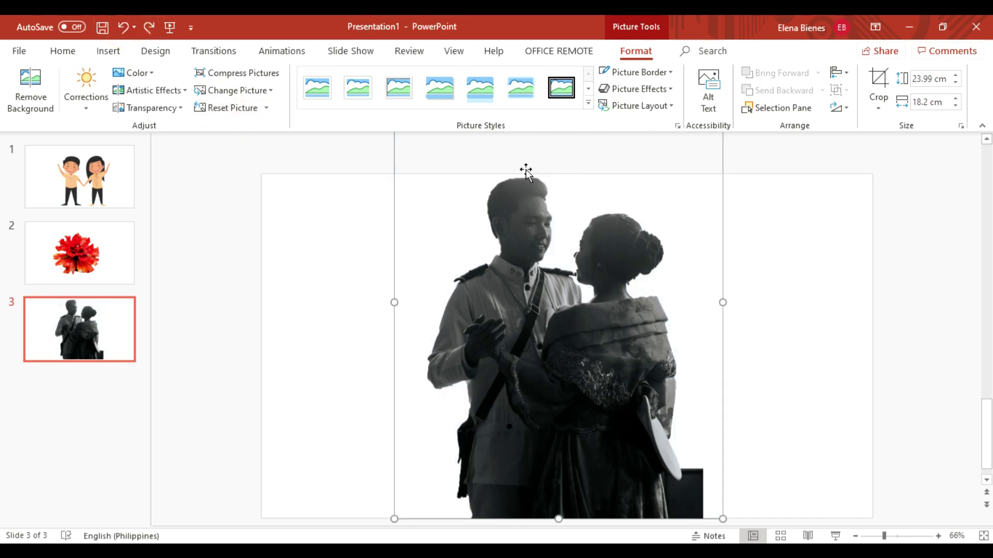
{"action": "left_click", "coordinate": [104, 243]}
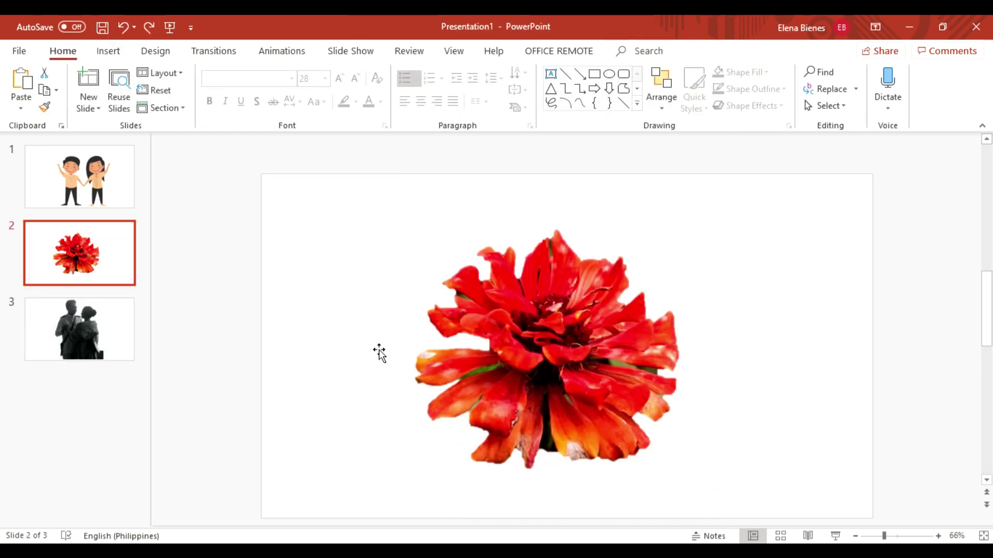
{"action": "left_click", "coordinate": [78, 178]}
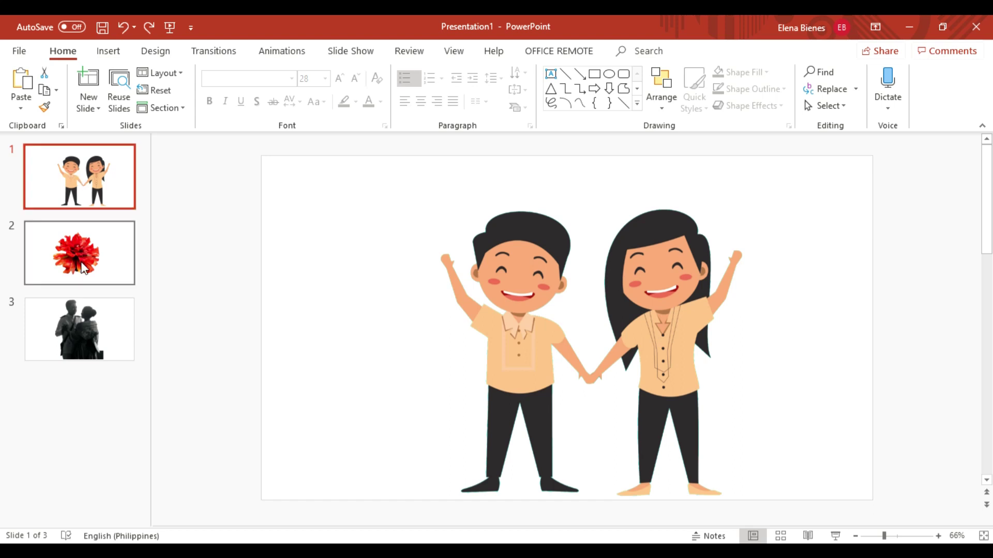
{"action": "left_click", "coordinate": [83, 265]}
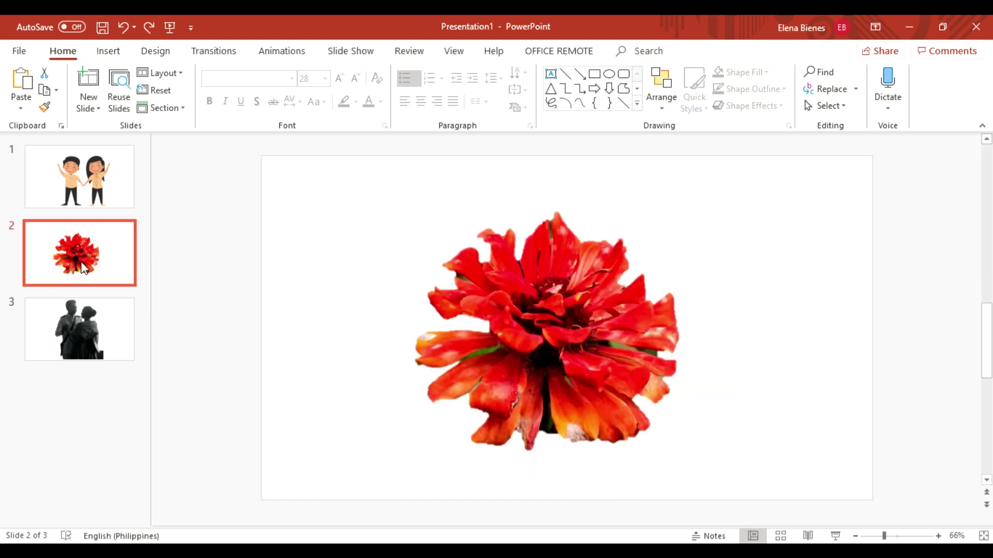